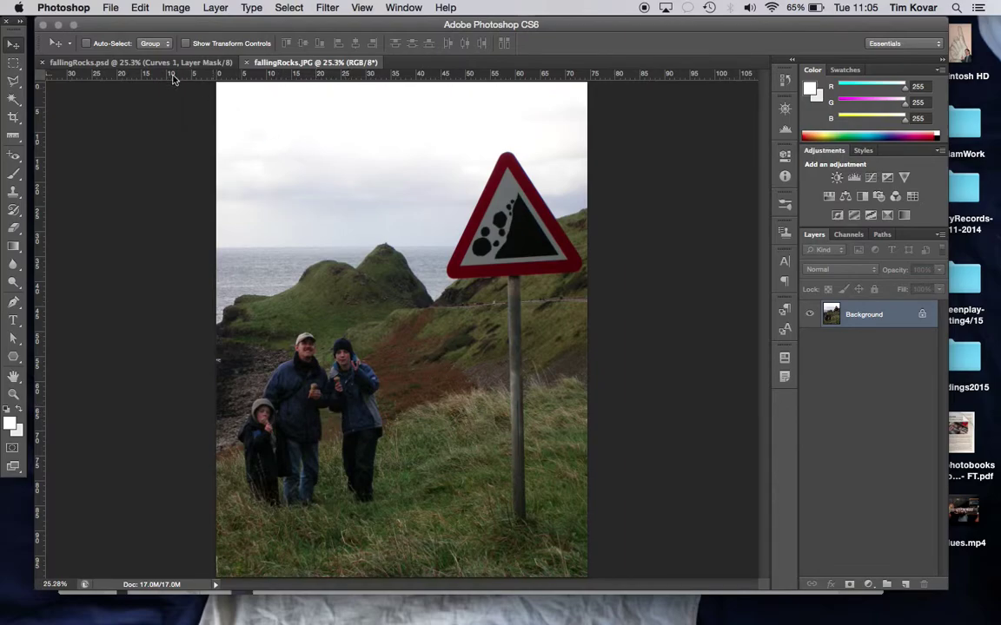
Step: Save the open fallingRocks JPEG as a Photoshop-format file named fallingRocks02.psd in the forPrinting-May2015 folder
click(147, 63)
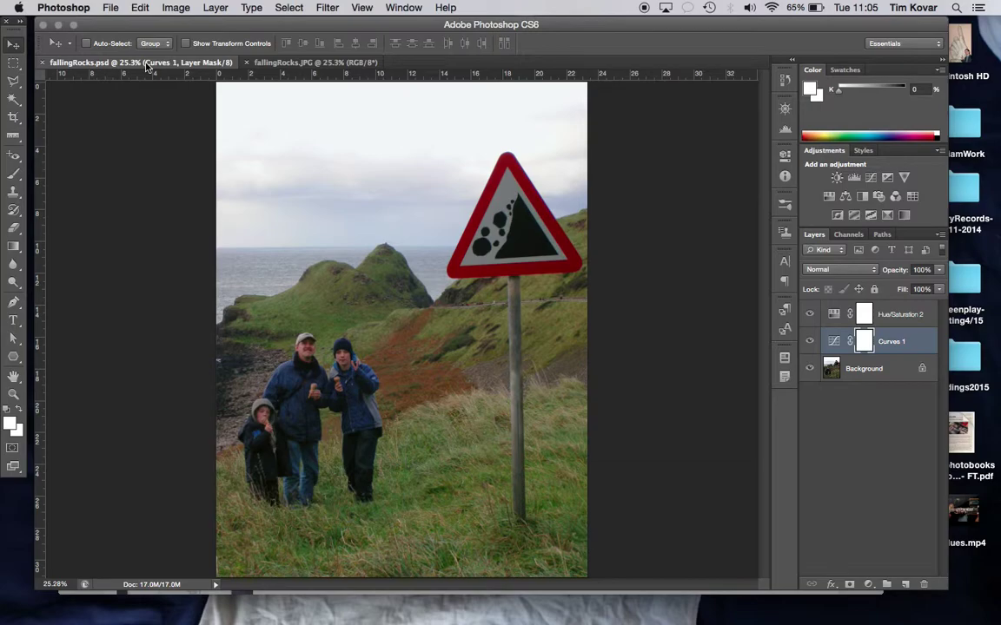
click(276, 64)
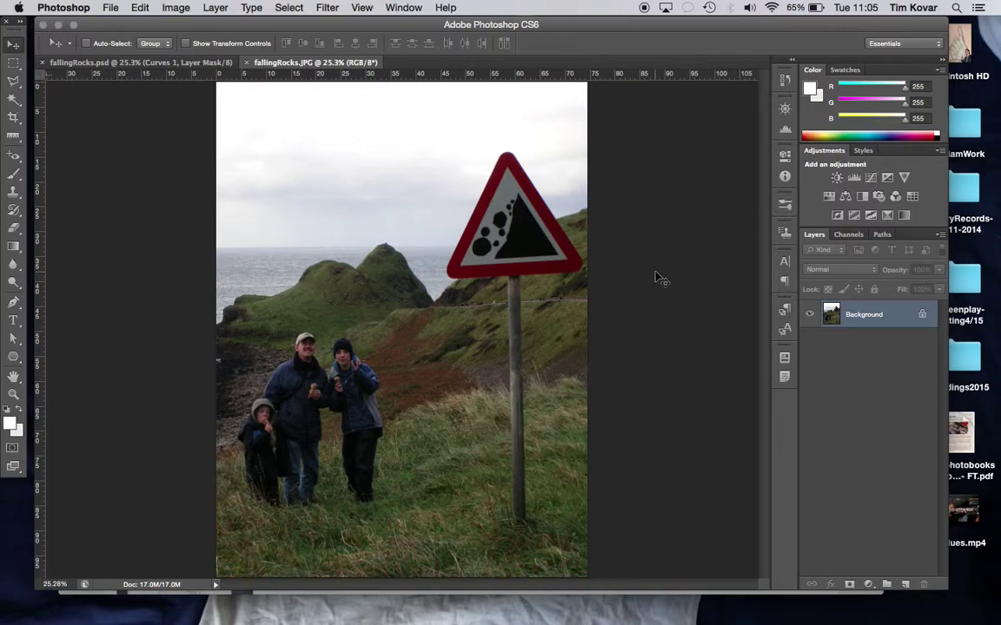
key(super+s)
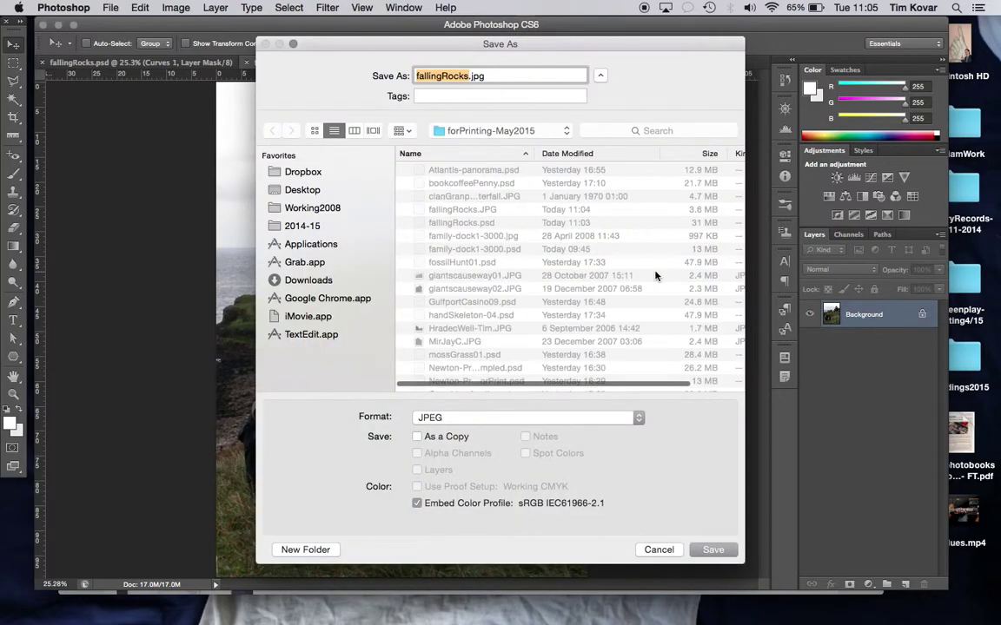
click(635, 419)
click(607, 344)
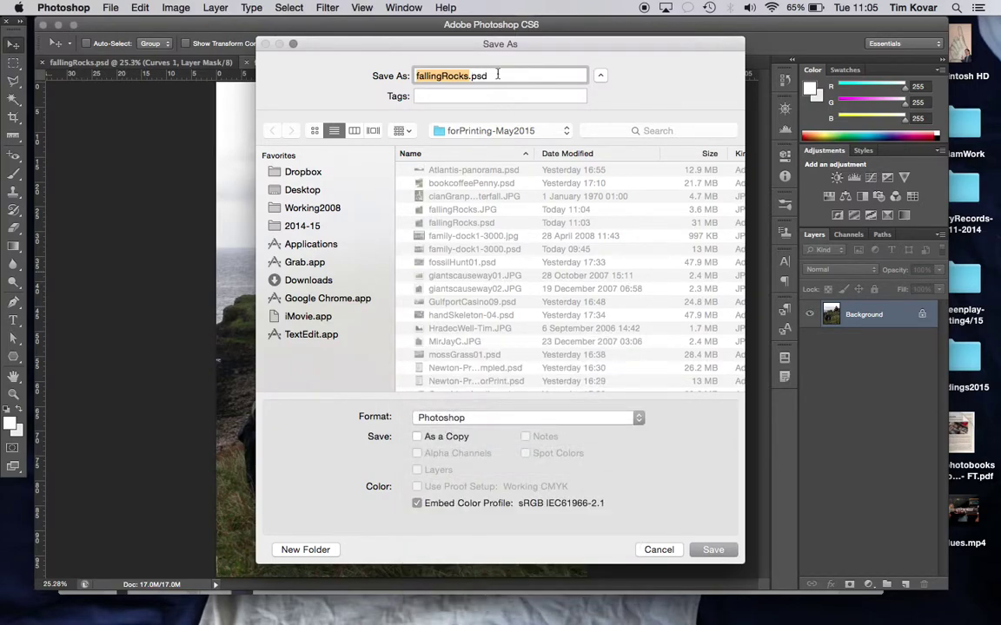
click(467, 75)
text(02)
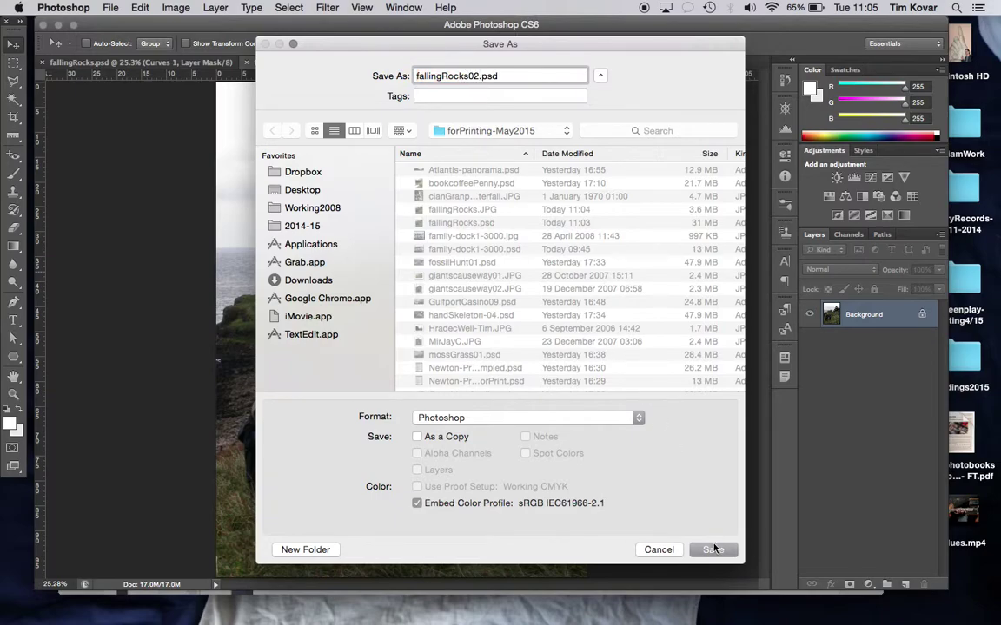
click(714, 549)
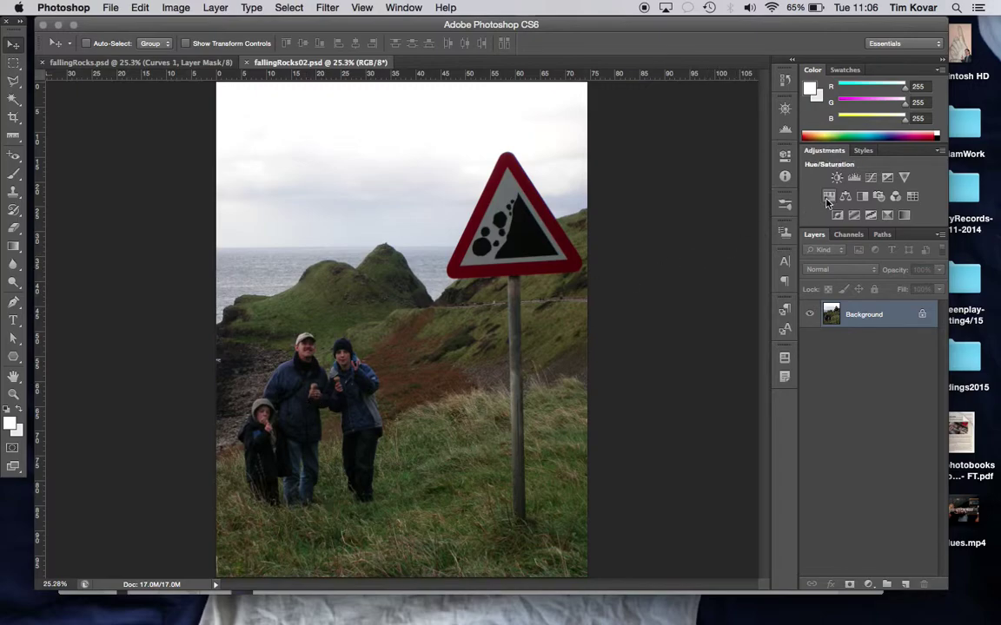
Step: Add a Curves adjustment layer and raise a point in the shadow part of the curve to brighten the dark areas
click(871, 178)
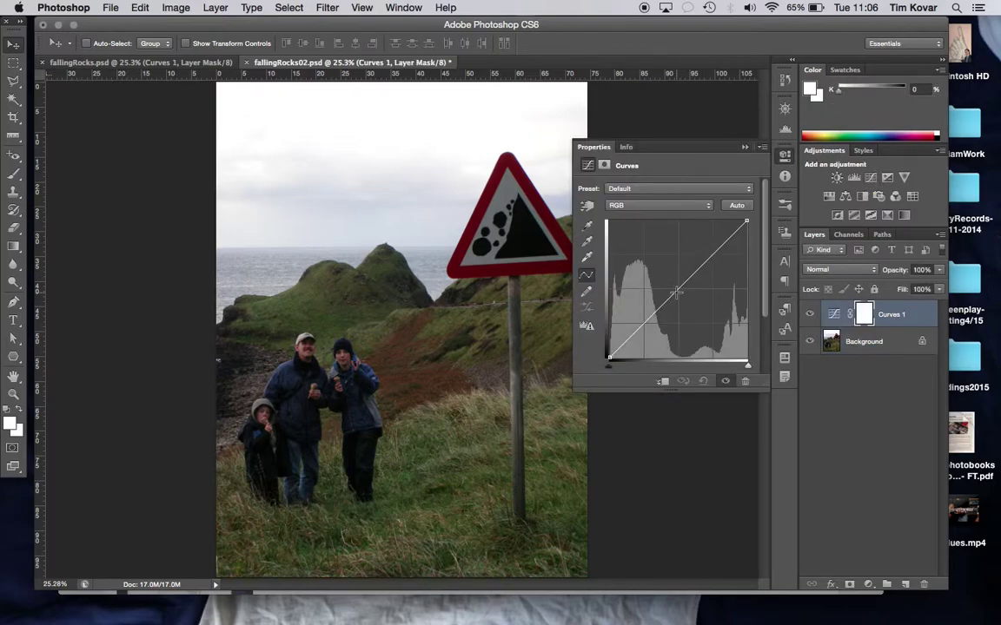
mouse_move(610, 358)
mouse_down()
mouse_move(599, 341)
mouse_move(608, 306)
mouse_move(605, 353)
mouse_move(617, 353)
mouse_move(630, 374)
mouse_move(603, 364)
mouse_up()
click(609, 358)
click(635, 333)
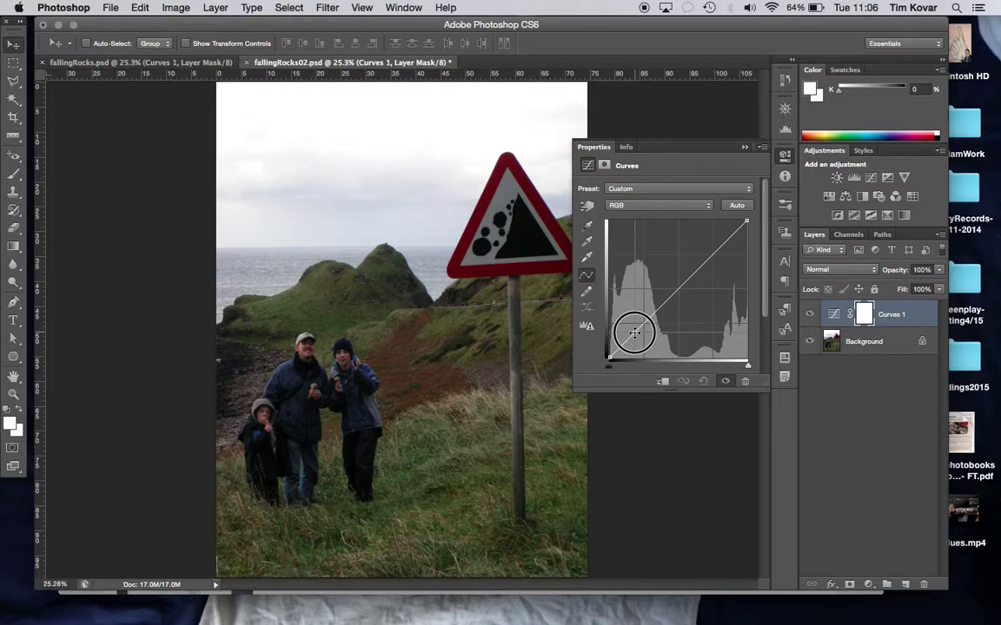
drag(634, 333, 629, 323)
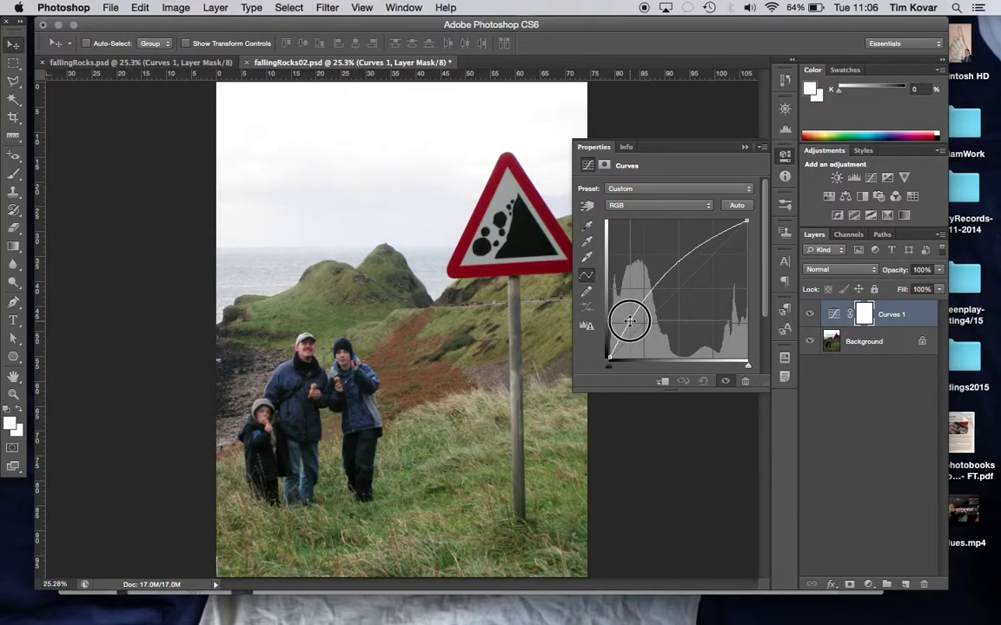
drag(629, 322, 644, 338)
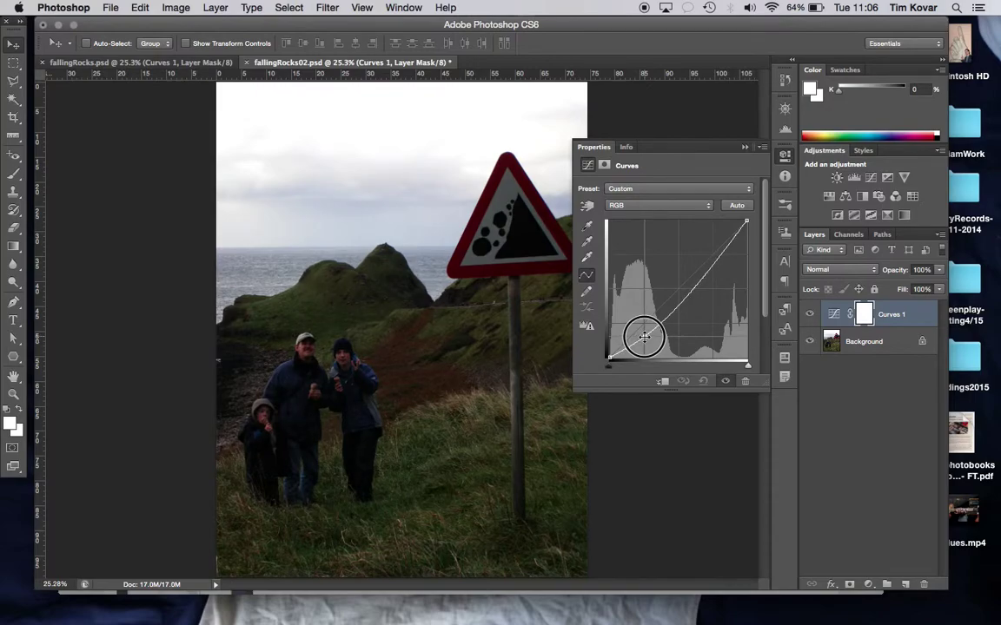
drag(643, 337, 634, 322)
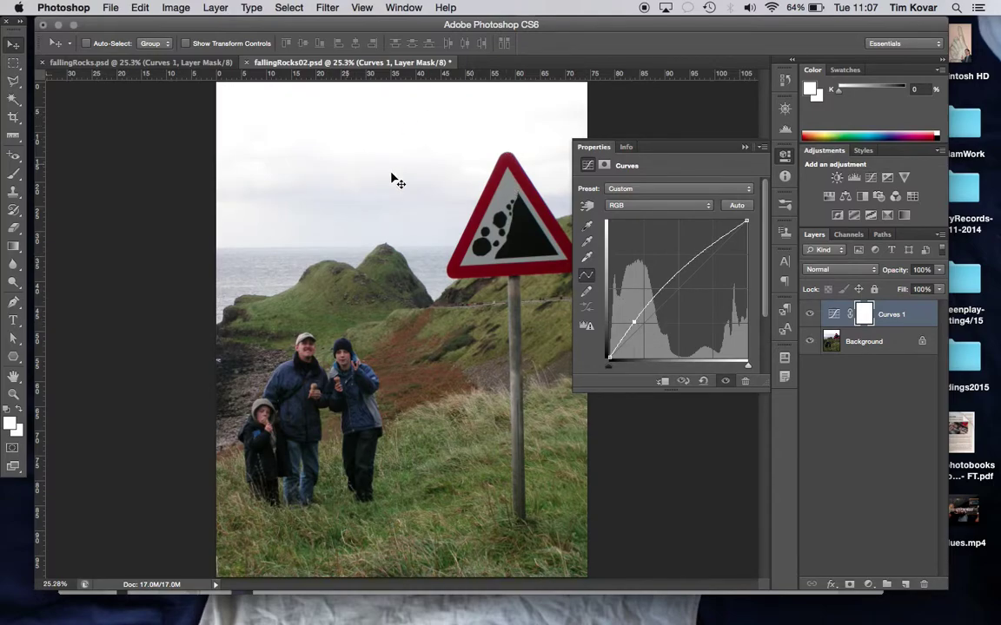
Step: Add a second curve point in the highlights and lower it slightly below the diagonal to bring back detail in the sky
click(711, 245)
drag(712, 245, 731, 253)
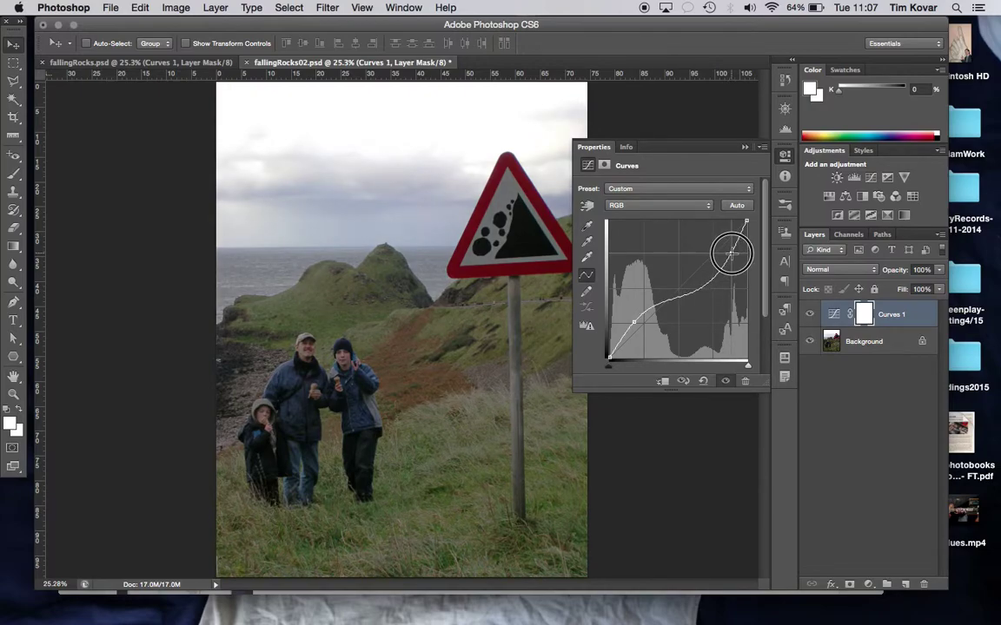
drag(732, 253, 735, 258)
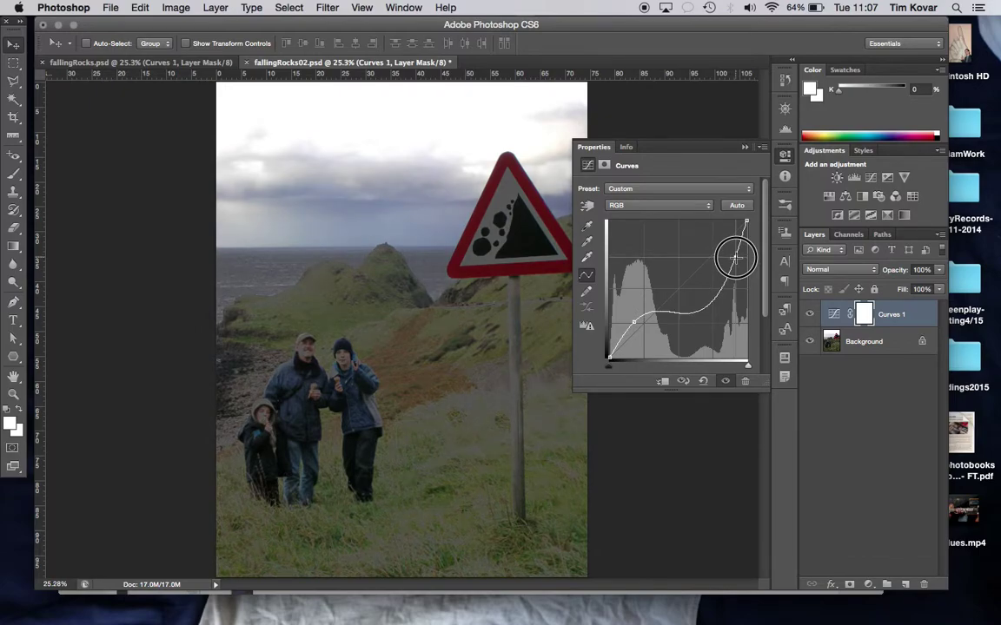
drag(735, 258, 726, 248)
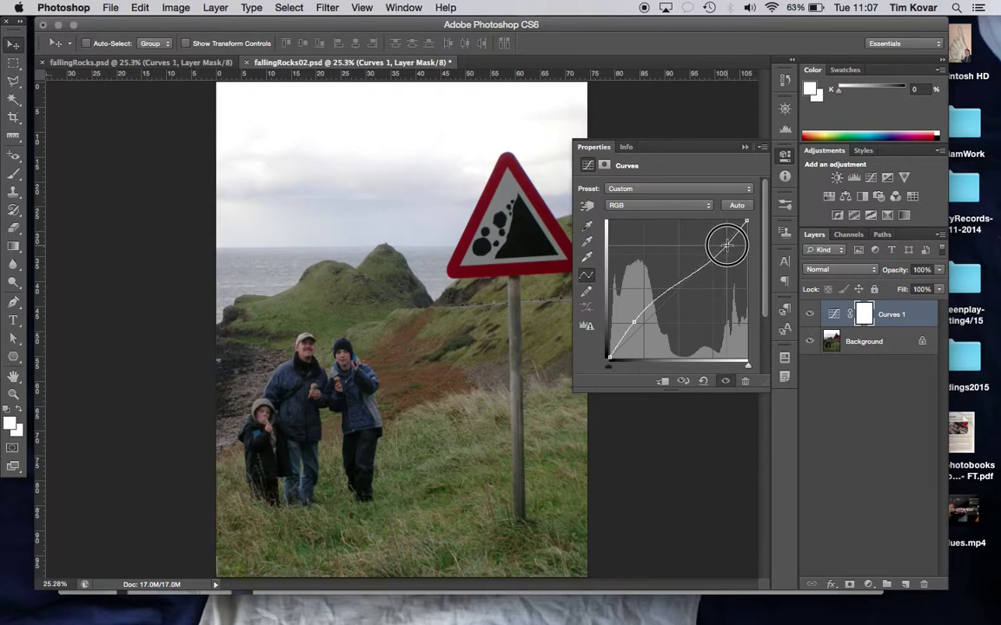
mouse_move(726, 246)
mouse_down()
mouse_move(722, 235)
mouse_move(728, 245)
mouse_up()
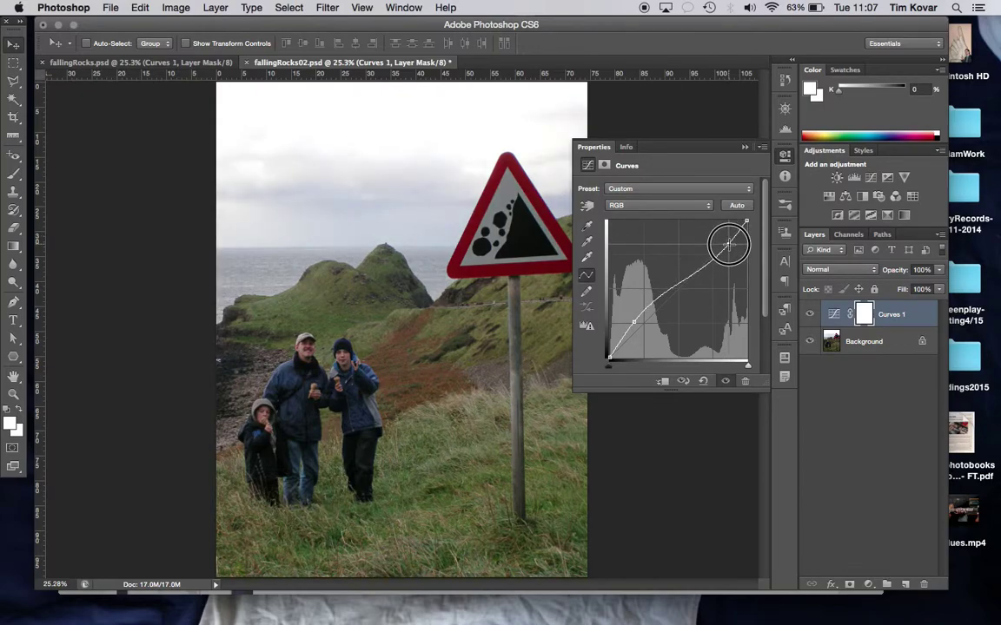
drag(728, 245, 728, 245)
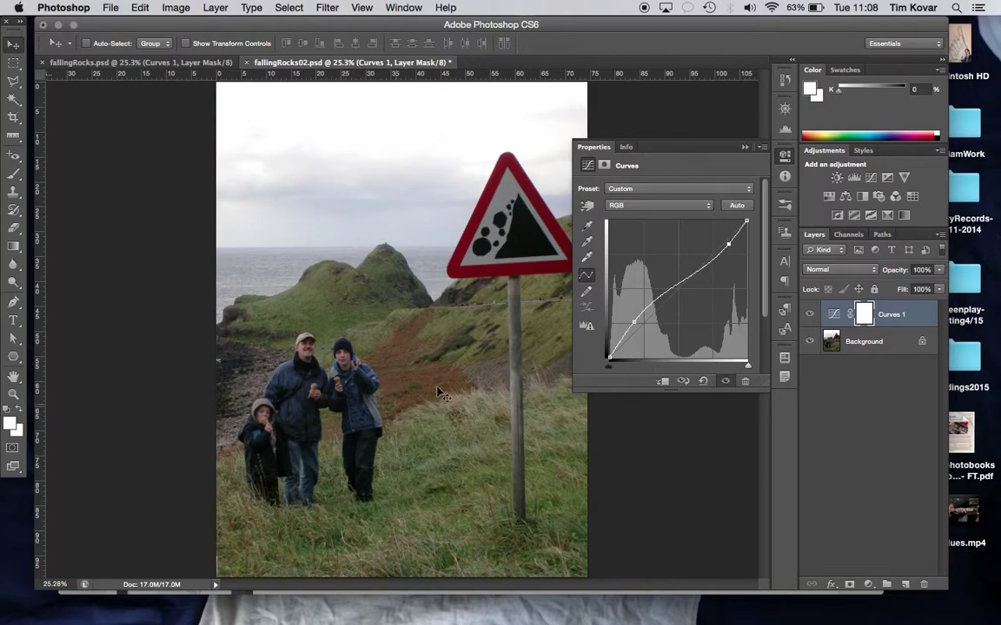
click(744, 150)
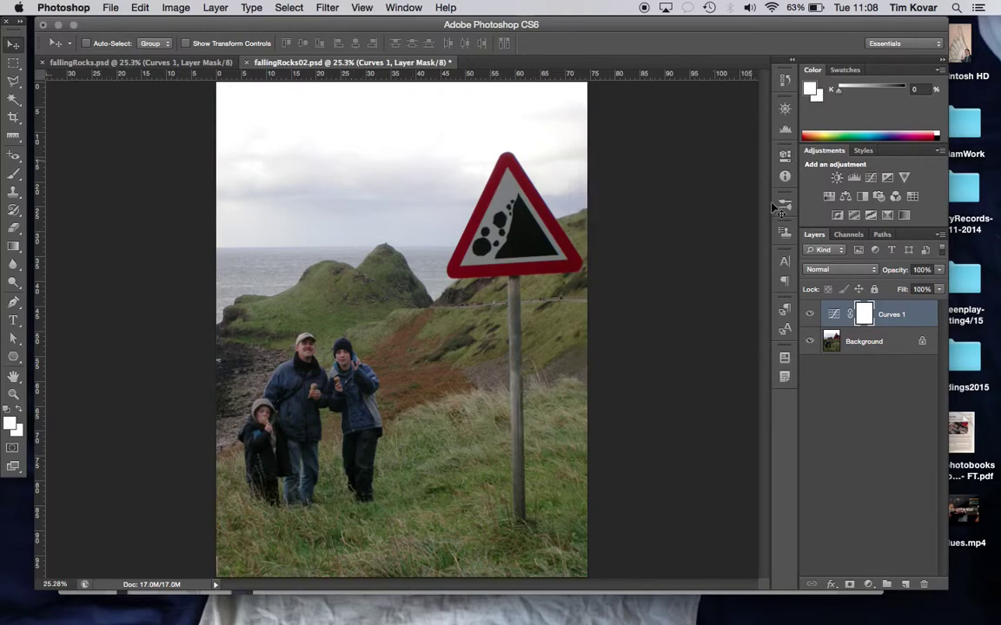
Step: Toggle the visibility of the Curves 1 layer to compare the photo before and after the tonal correction
click(808, 316)
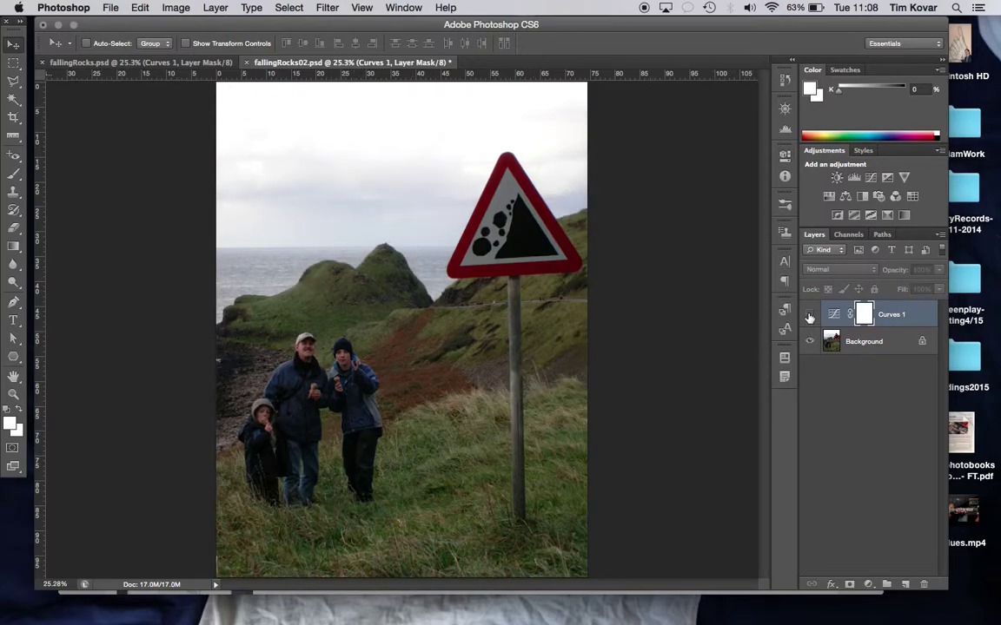
click(809, 316)
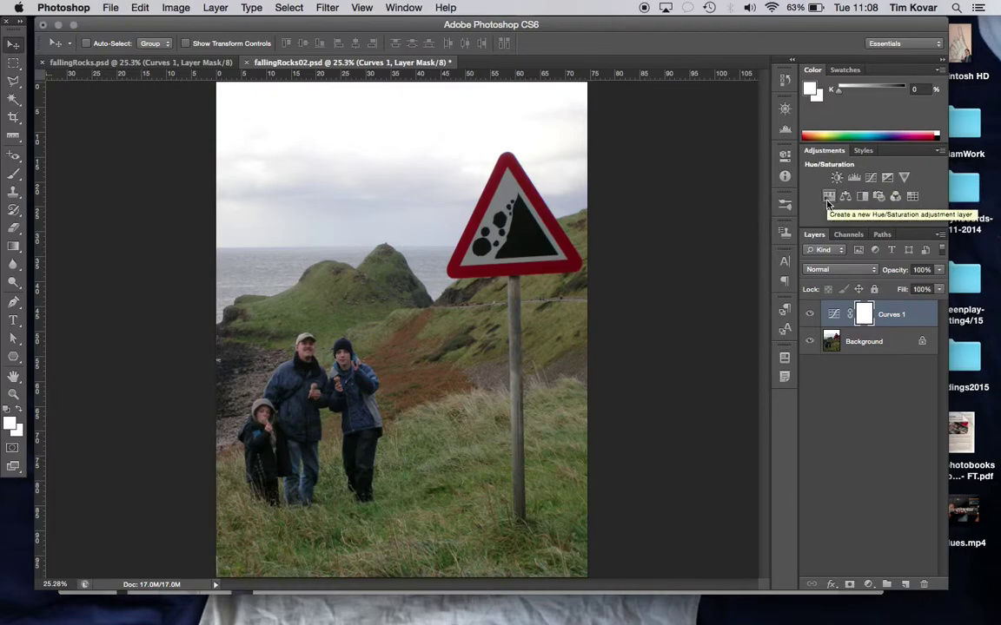
click(810, 314)
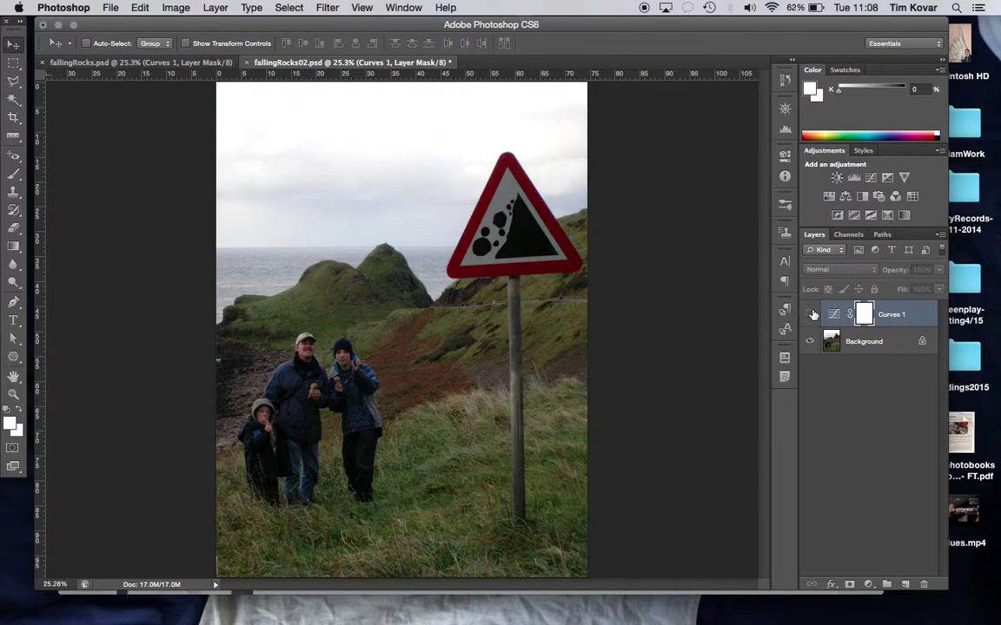
click(811, 315)
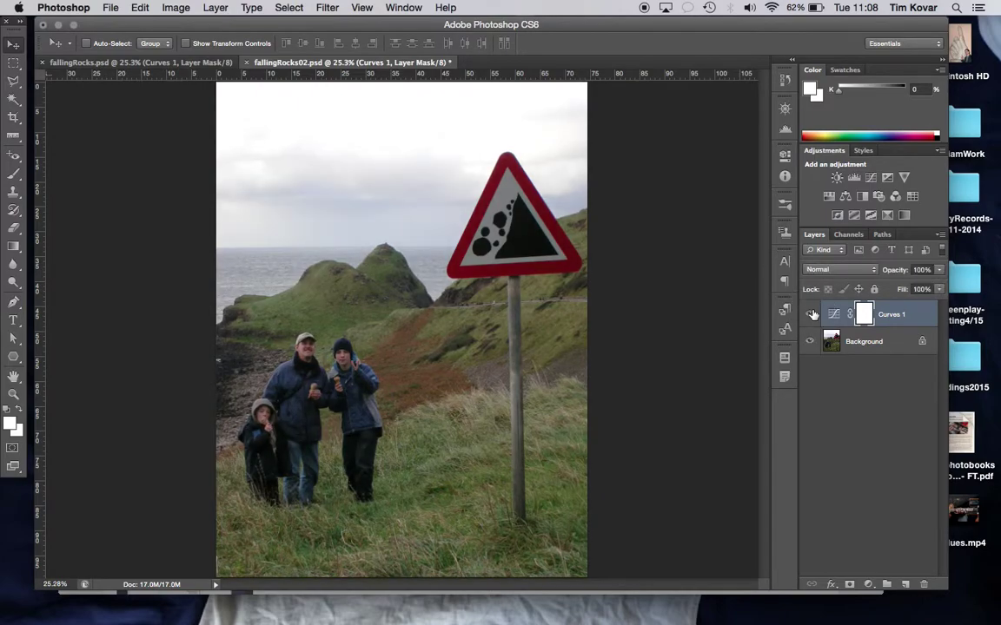
click(810, 315)
click(810, 314)
Step: Add a Hue/Saturation adjustment layer above the curves layer and set its saturation to +42
click(829, 197)
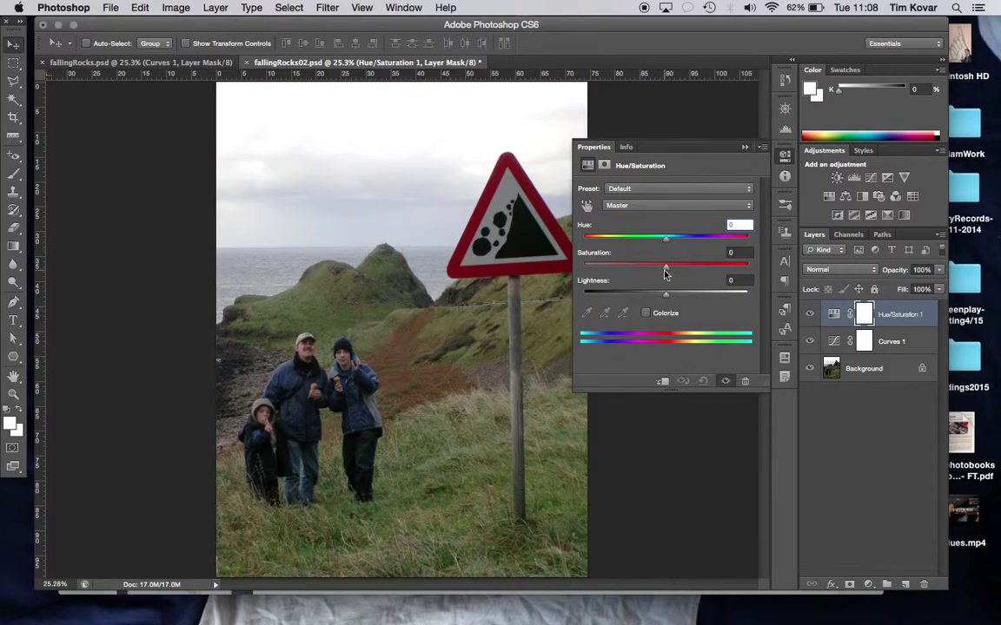
drag(666, 270, 732, 268)
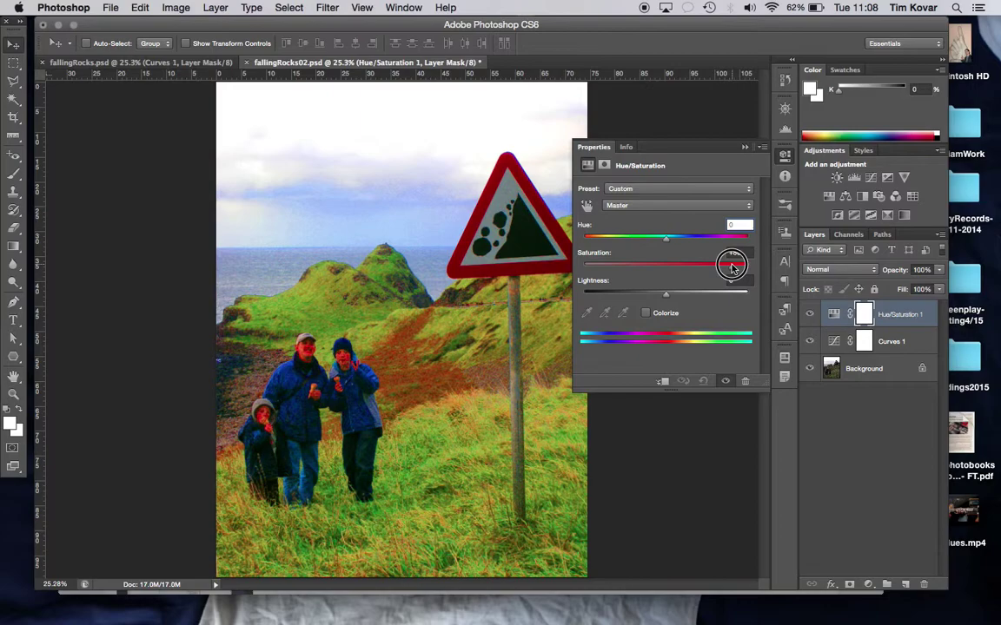
drag(731, 267, 702, 267)
click(673, 136)
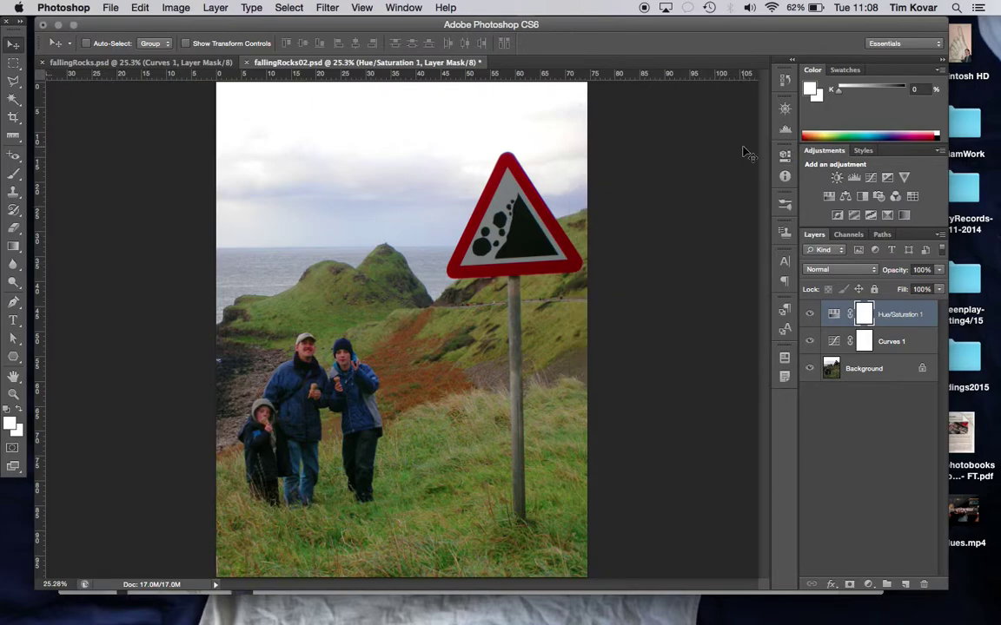
Step: Hide both adjustment layers and show them again one at a time to compare each correction with the original photo
click(809, 315)
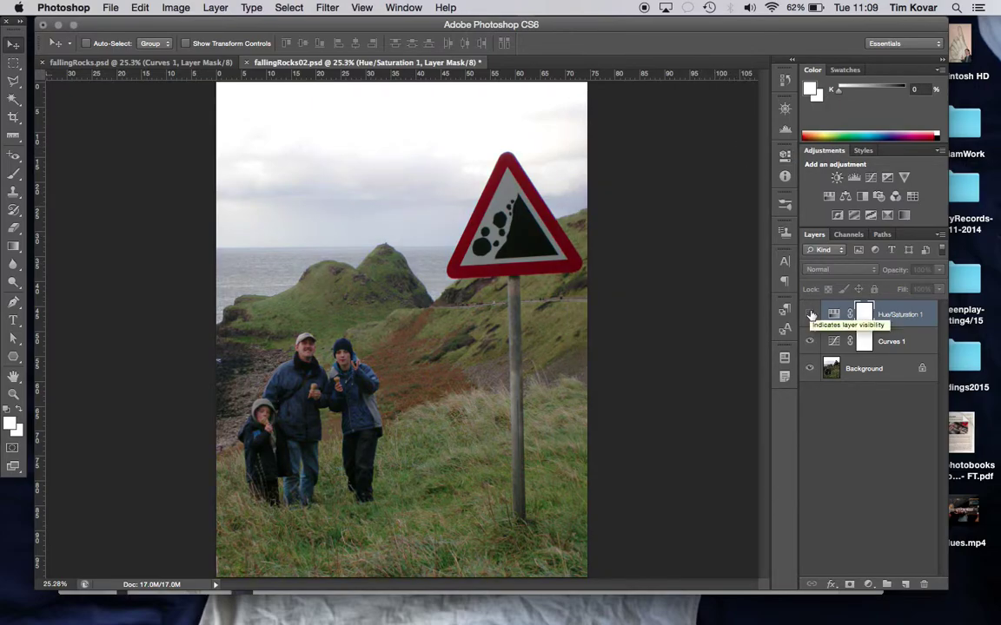
click(810, 314)
click(811, 314)
click(810, 341)
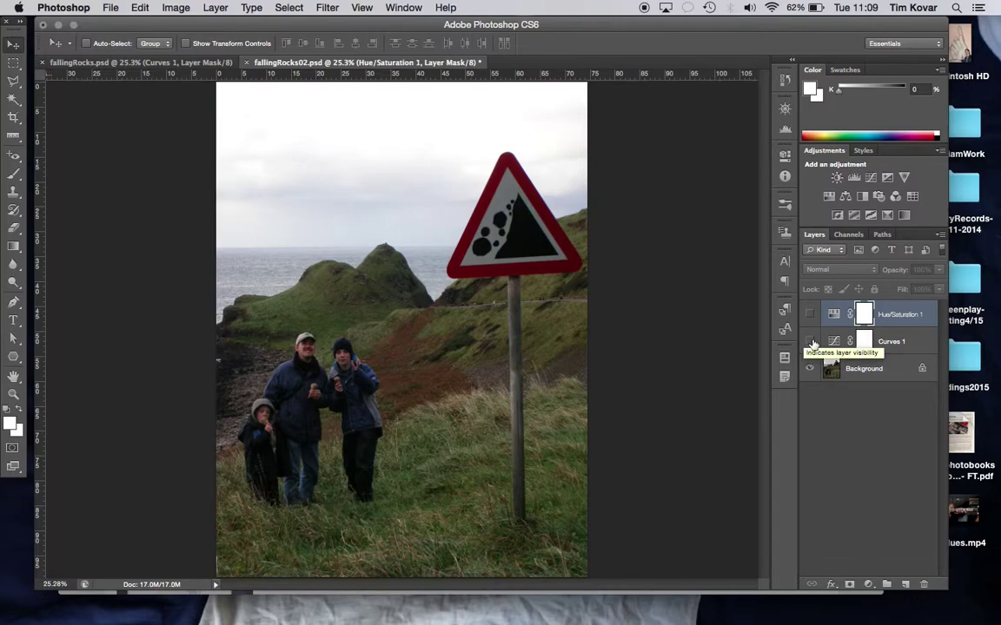
click(811, 342)
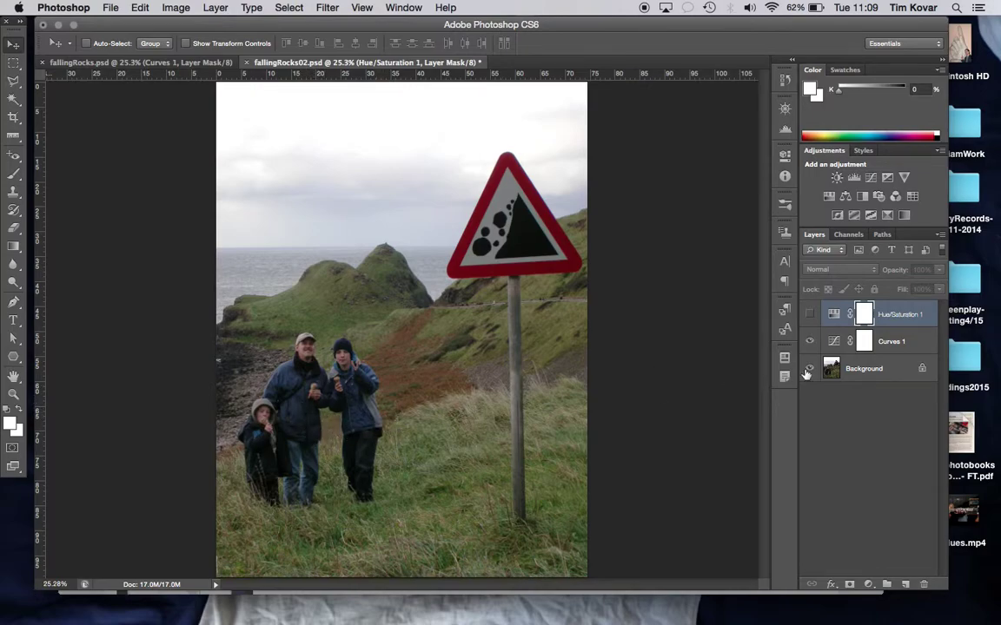
click(811, 315)
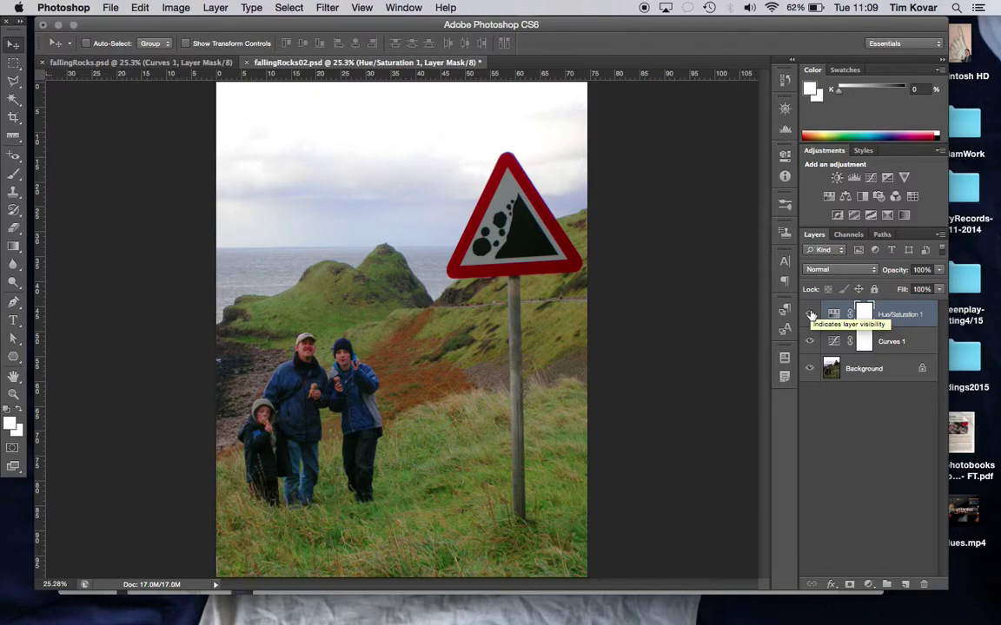
Step: Reopen the Hue/Saturation 1 settings, reduce the saturation slightly, and compare the photo with and without that layer
double_click(879, 314)
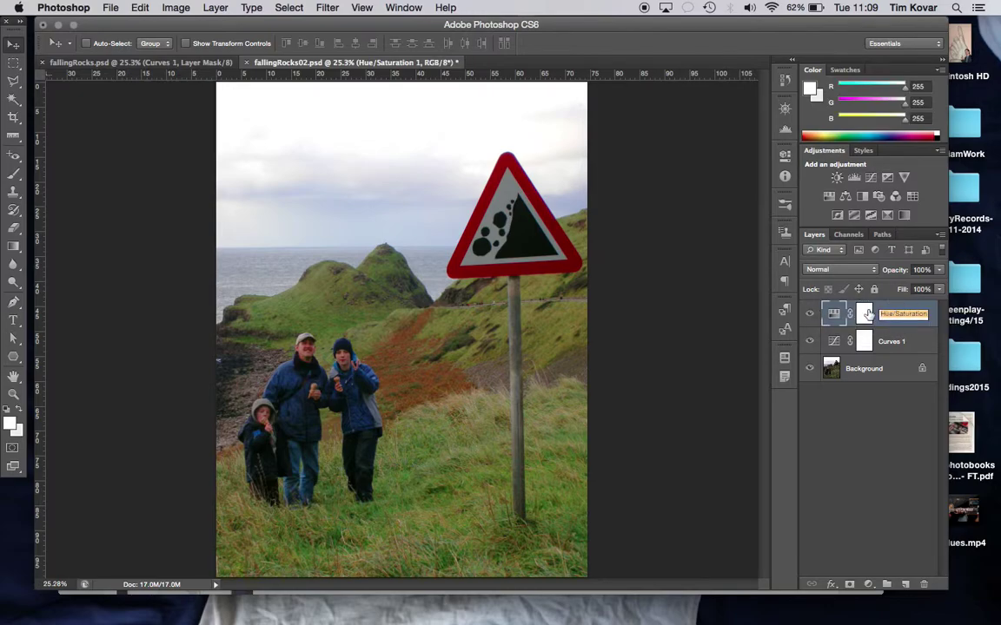
double_click(833, 314)
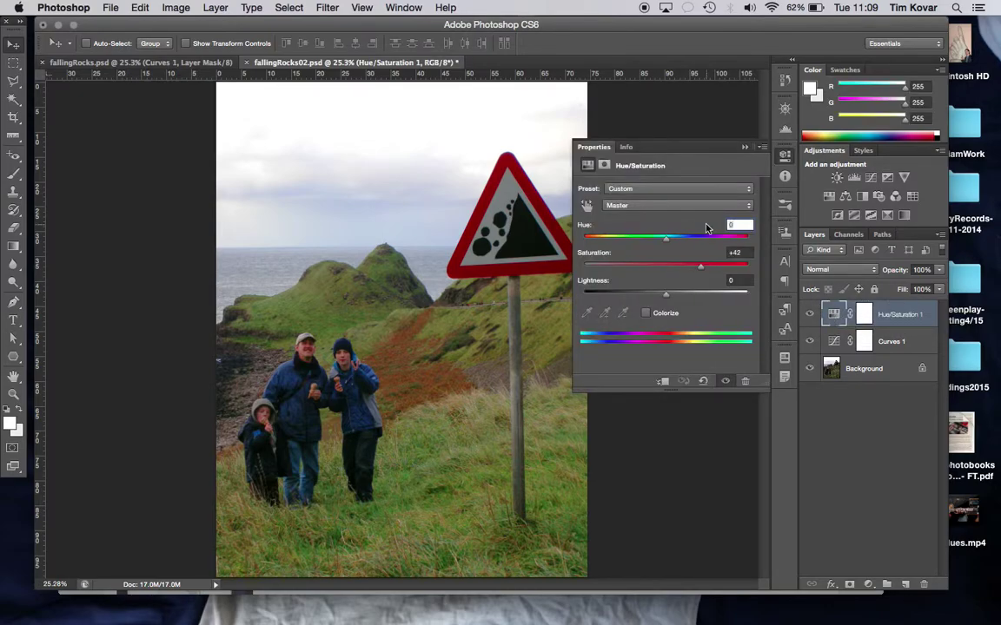
click(702, 267)
drag(702, 268, 695, 269)
click(673, 133)
click(810, 315)
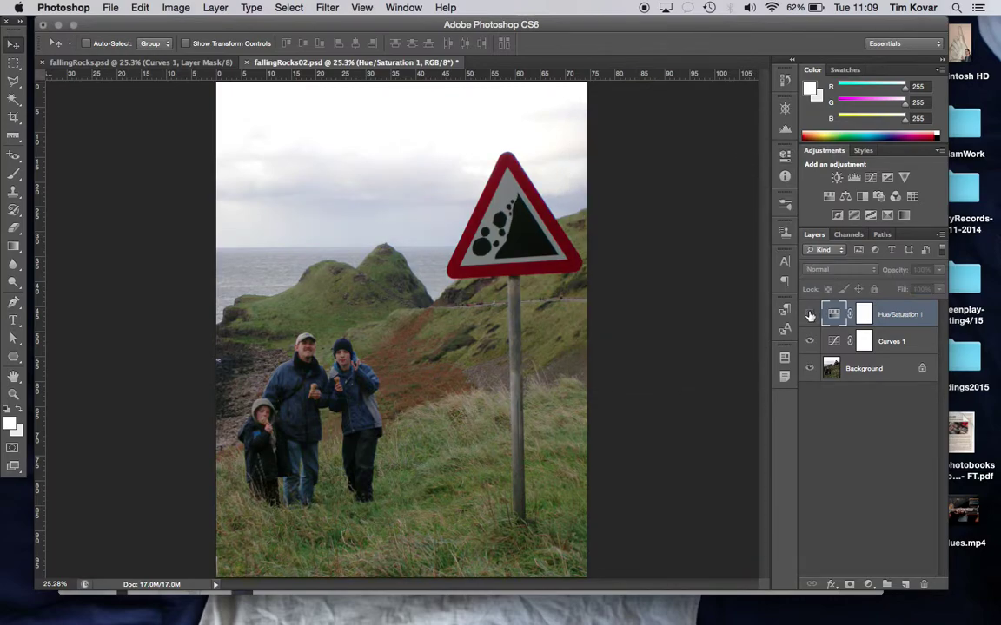
click(809, 314)
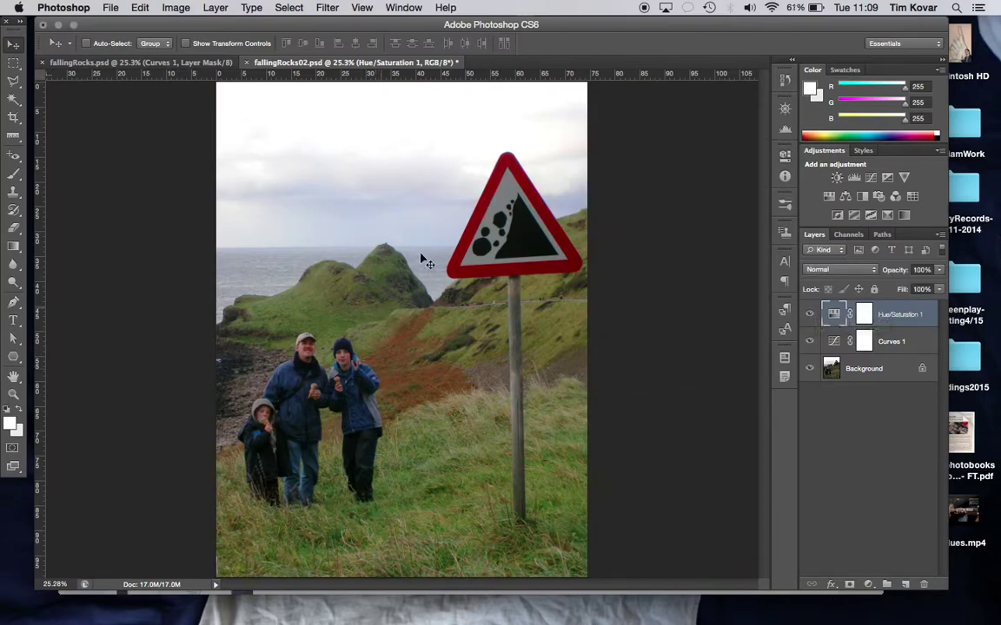